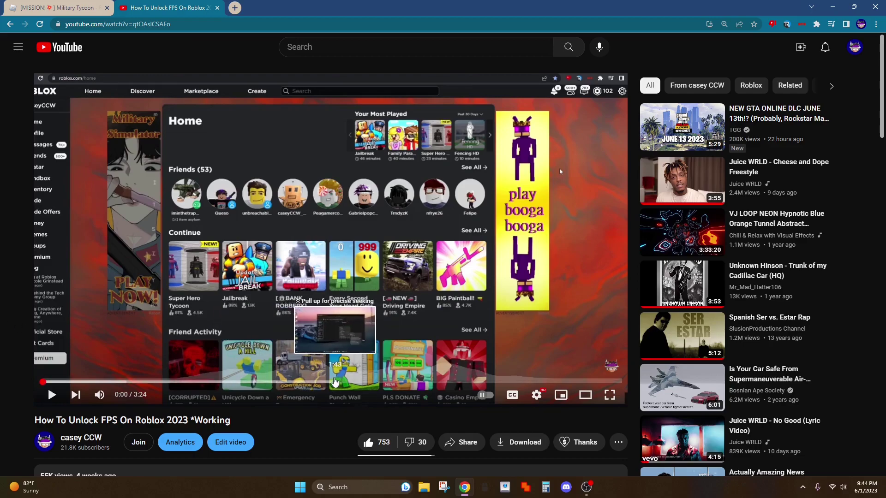
# Skip the FPS tutorial ahead to 2:00, where the file properties are shown
pyautogui.click(335, 382)
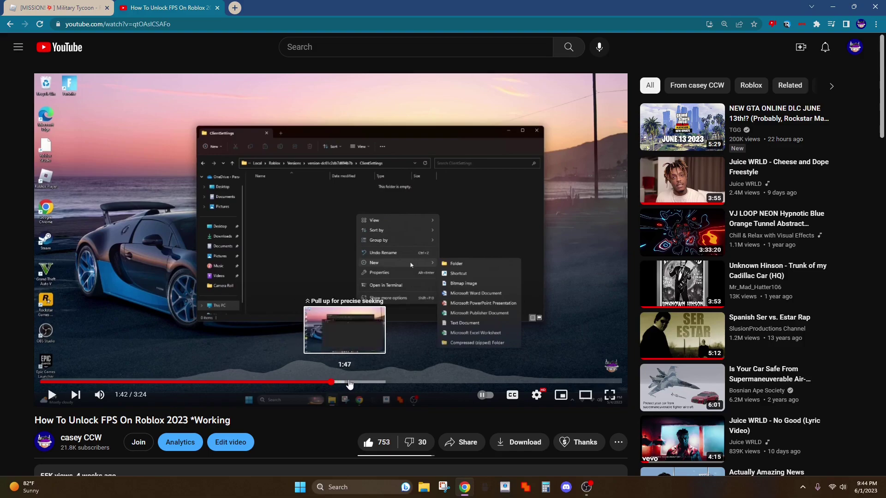
pyautogui.click(349, 382)
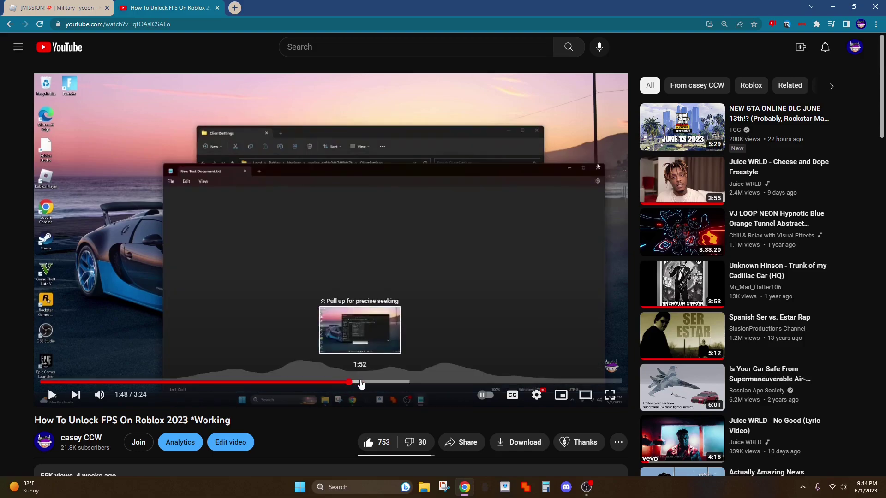
pyautogui.click(360, 382)
pyautogui.click(372, 383)
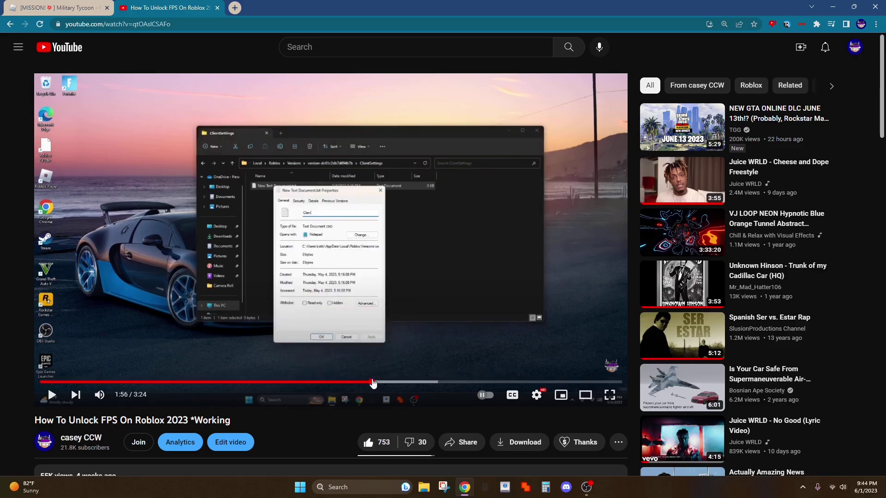
pyautogui.click(384, 382)
# Sort the video's comments by Newest first, skim them, then return to the video
pyautogui.scroll(-7, 284, 376)
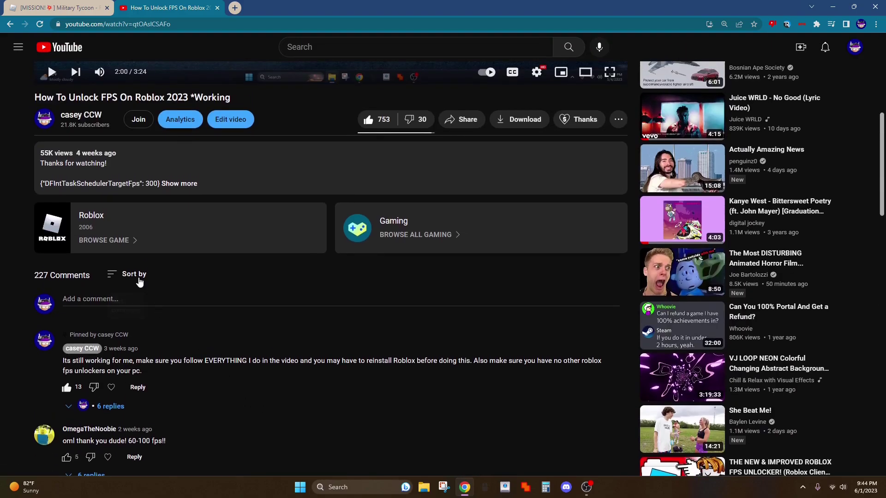
pyautogui.click(134, 274)
pyautogui.click(132, 326)
pyautogui.scroll(-1, 191, 369)
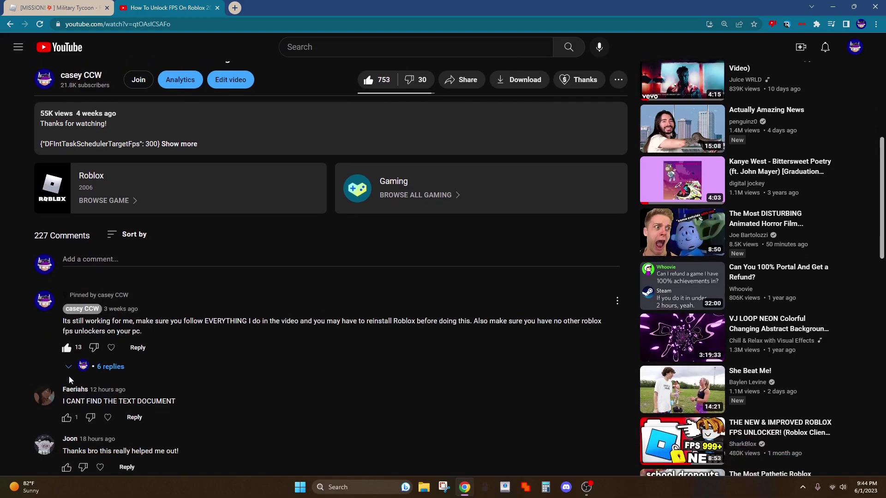
pyautogui.moveTo(119, 394); pyautogui.dragTo(209, 397)
pyautogui.click(209, 397)
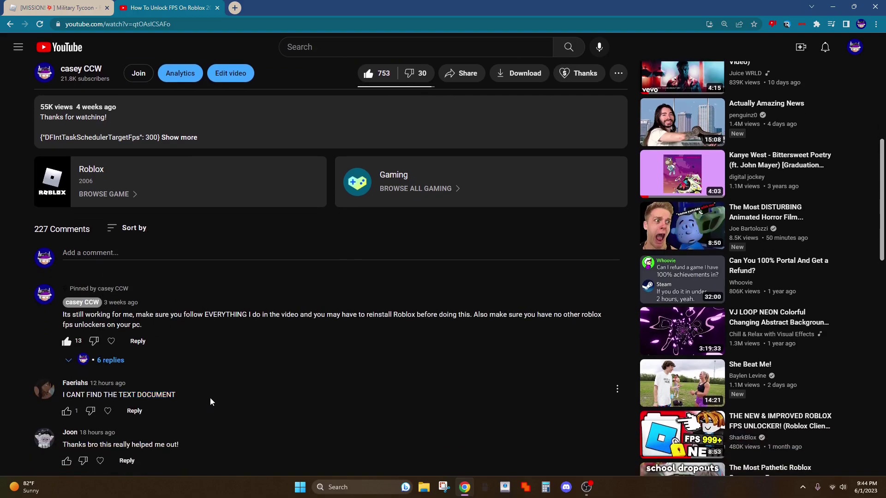
pyautogui.scroll(7, 210, 398)
pyautogui.scroll(1, 210, 397)
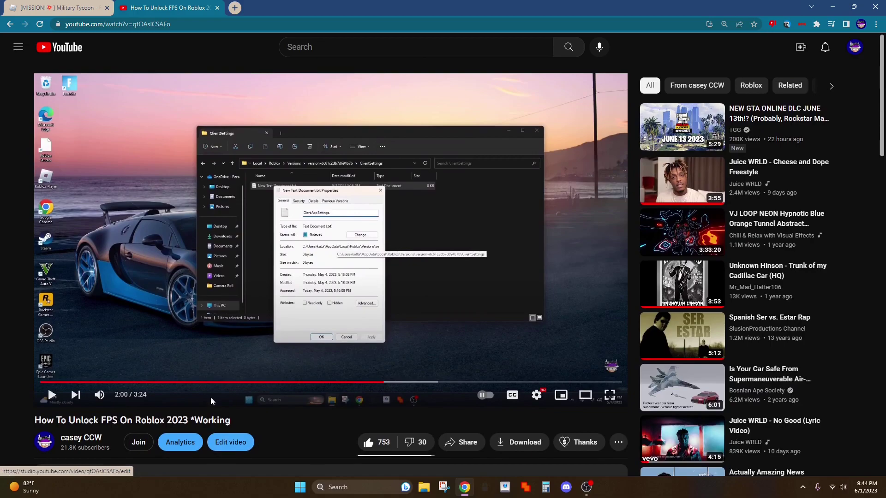
# Search Windows for 'roblox' and open the Roblox Player shortcut's file location
pyautogui.click(60, 12)
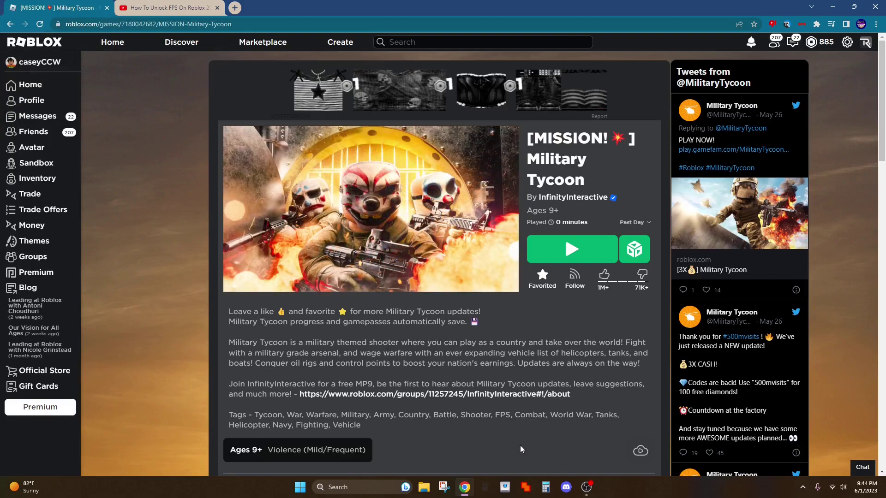
pyautogui.click(382, 482)
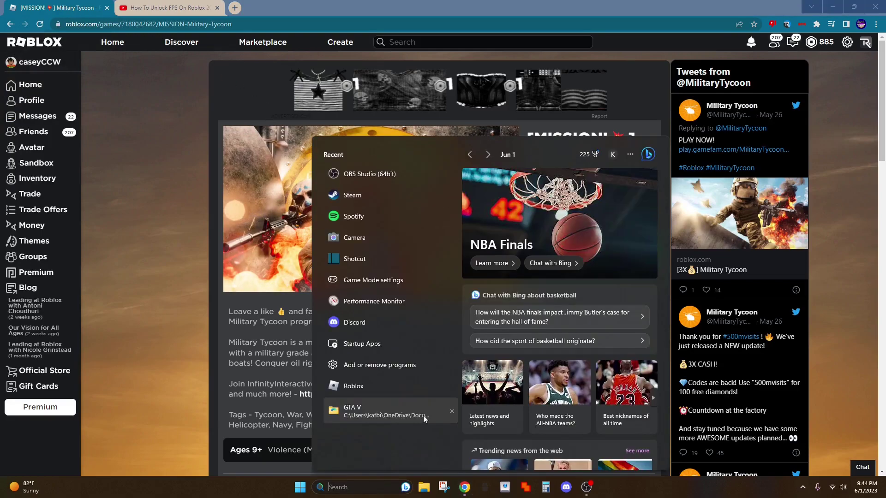
pyautogui.write('roblox')
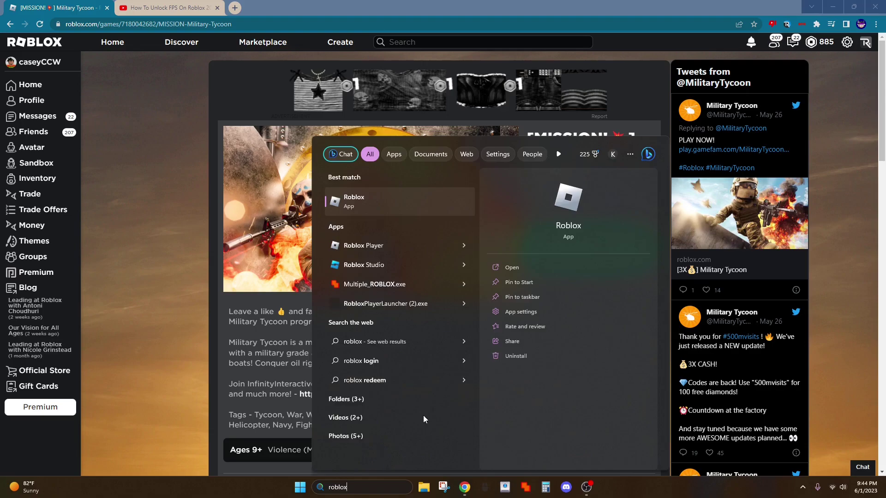
pyautogui.rightClick(387, 251)
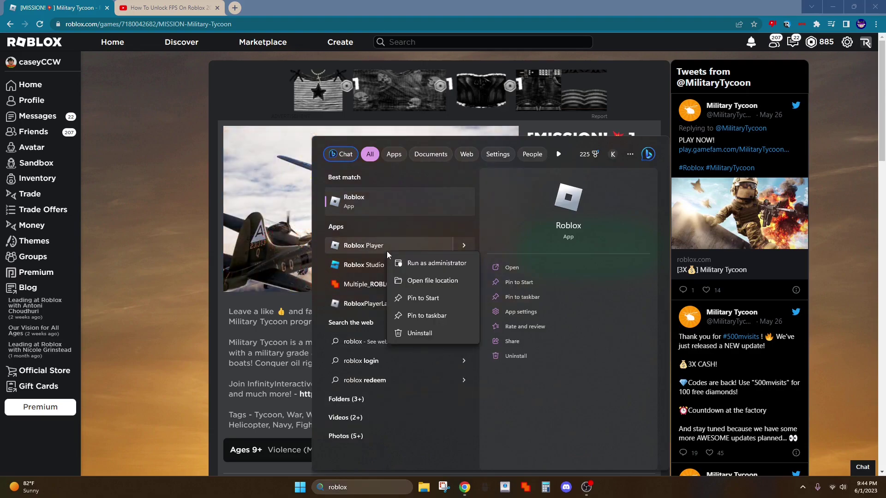
pyautogui.click(433, 280)
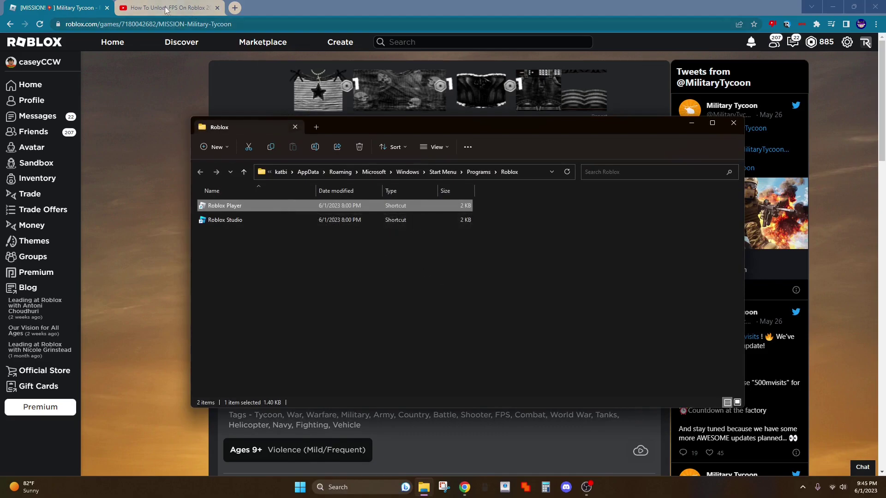
# In the Roblox Player install folder, delete the existing ClientSettings folder
pyautogui.rightClick(316, 208)
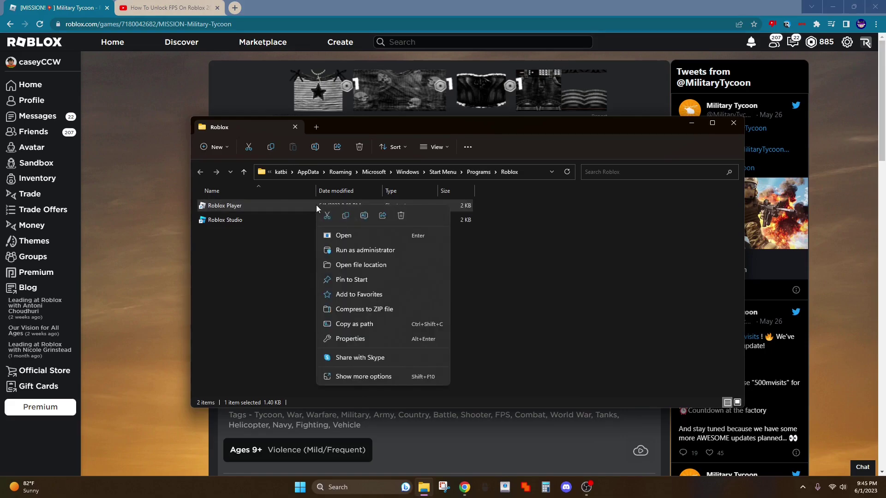
pyautogui.click(366, 266)
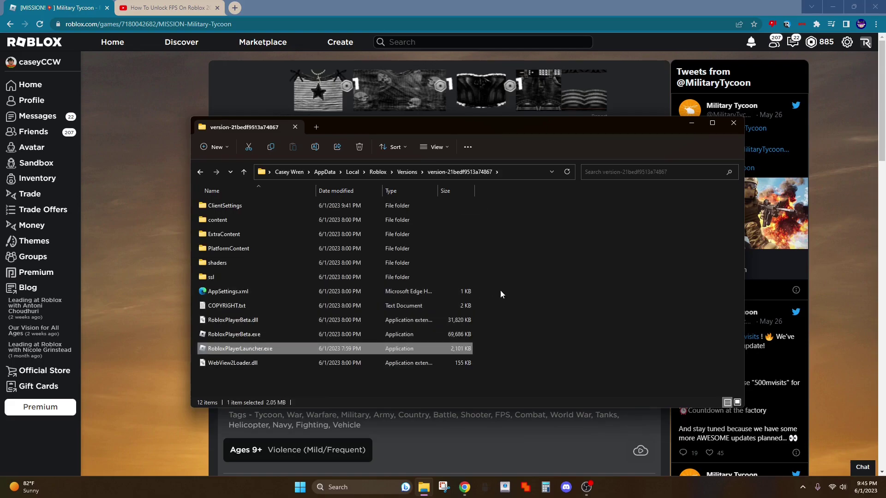
pyautogui.doubleClick(346, 207)
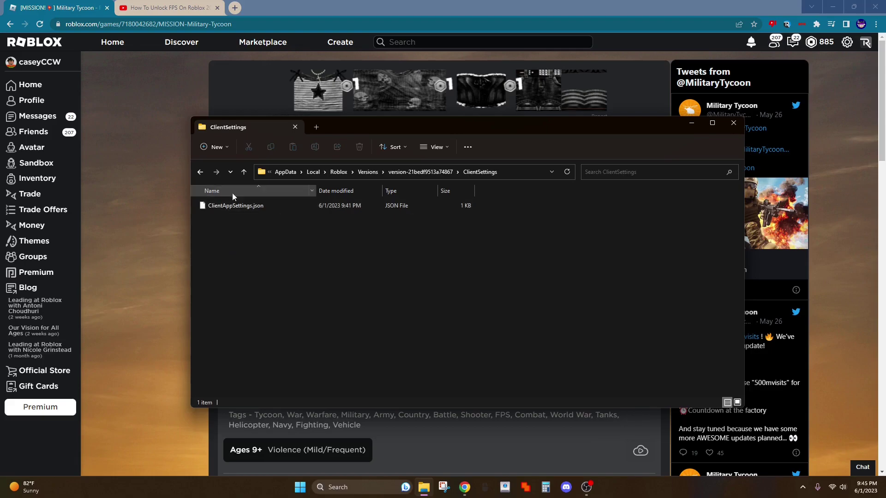
pyautogui.click(201, 174)
pyautogui.rightClick(253, 206)
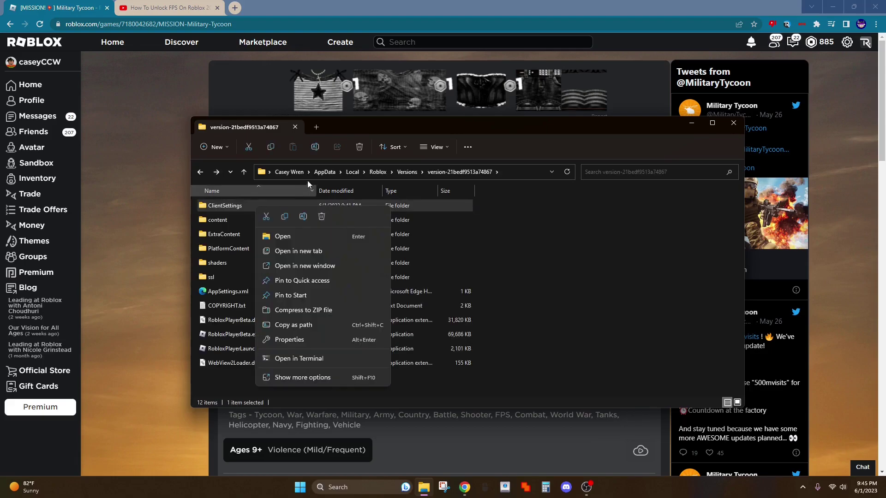
pyautogui.click(360, 148)
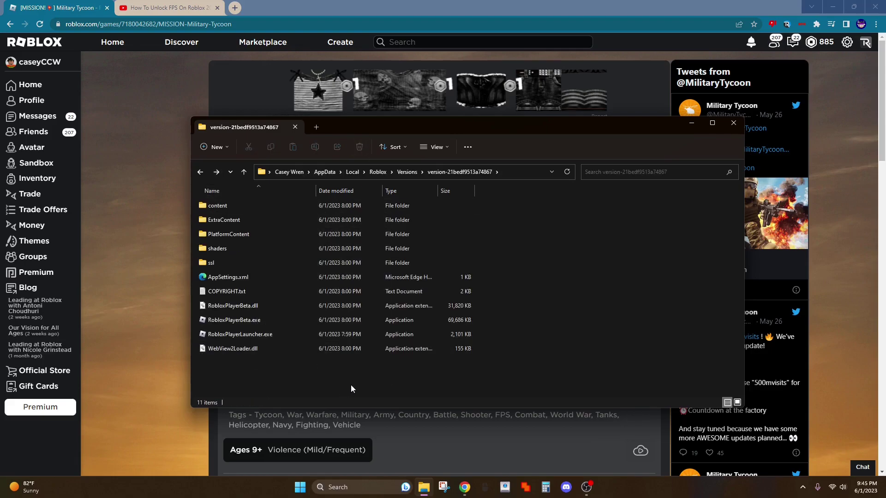
# Create a new folder named ClientSettings and open it
pyautogui.rightClick(518, 272)
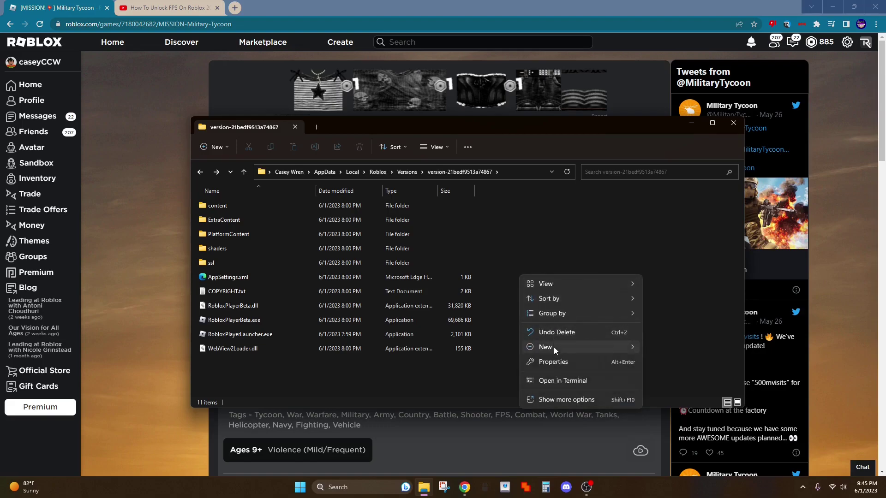
pyautogui.moveTo(555, 347)
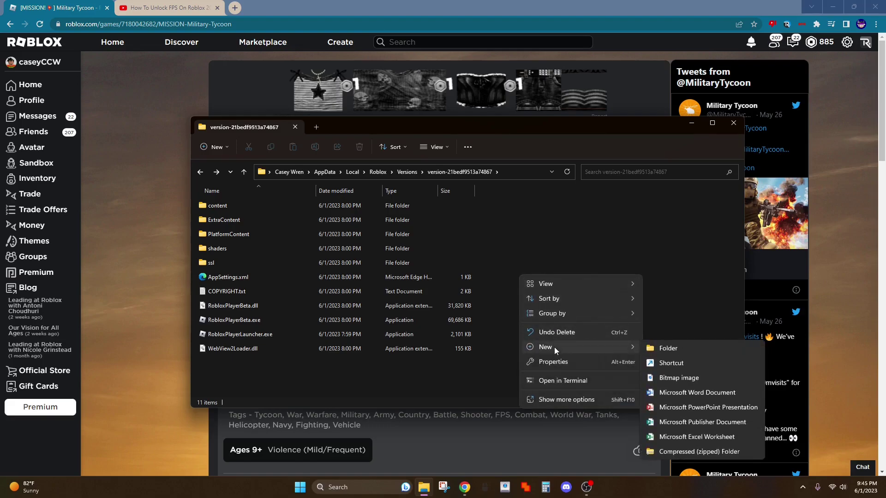
pyautogui.click(665, 349)
pyautogui.write('Cl')
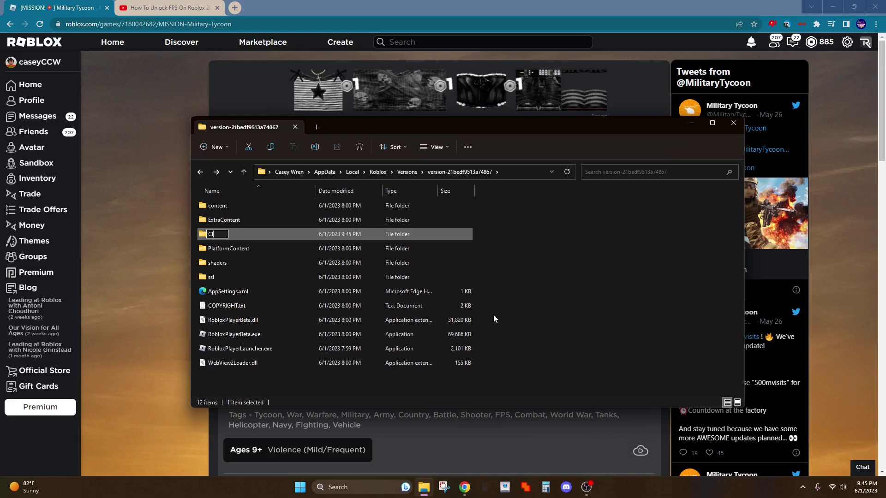
pyautogui.write('ientSettings')
pyautogui.press('Return')
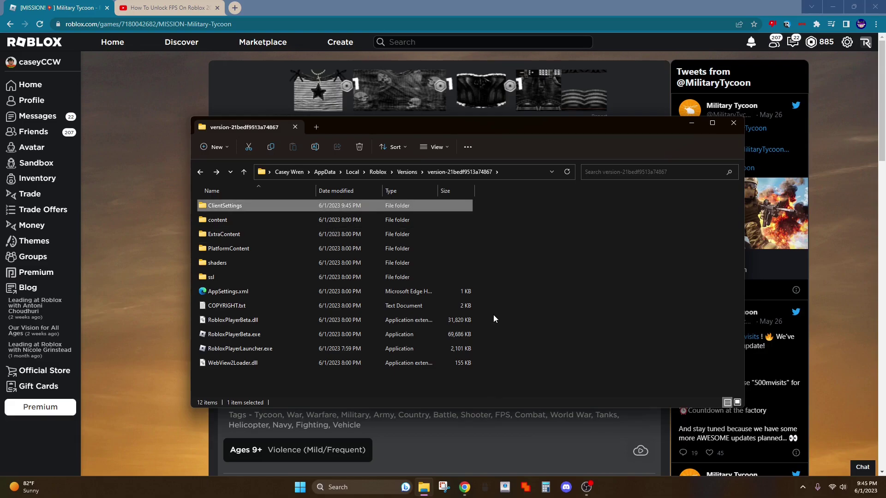
pyautogui.doubleClick(250, 206)
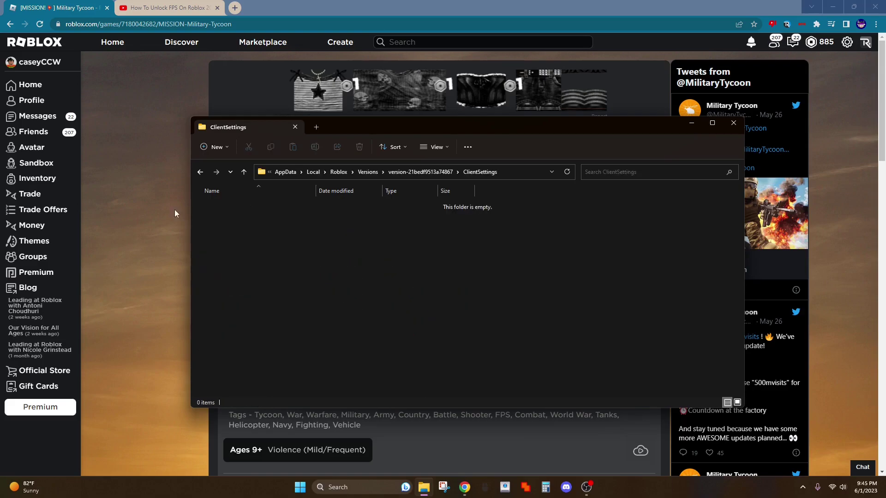
pyautogui.hotkey('ctrl', 'Tab')
# Create a new compressed (zipped) folder inside the empty ClientSettings folder
pyautogui.click(434, 146)
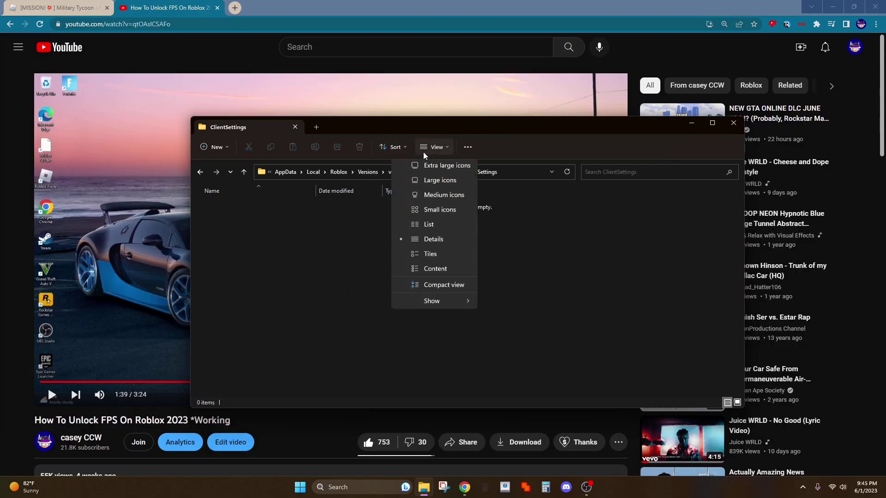
pyautogui.moveTo(450, 305)
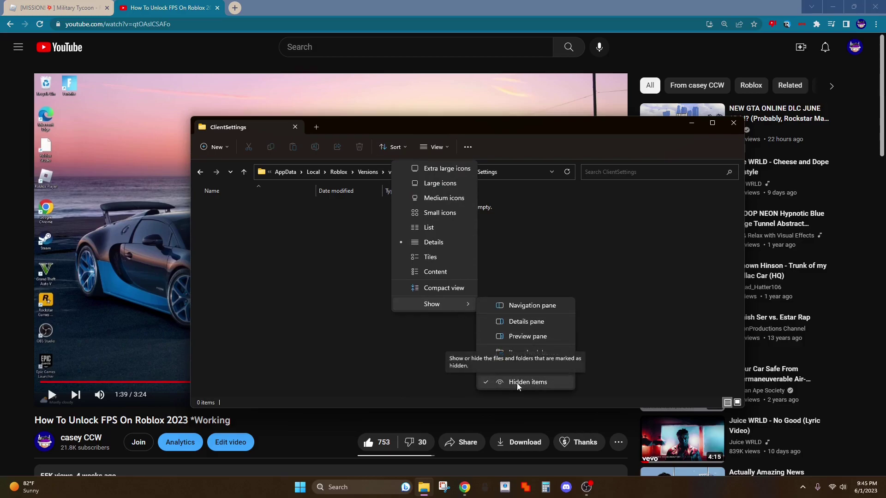
pyautogui.click(366, 353)
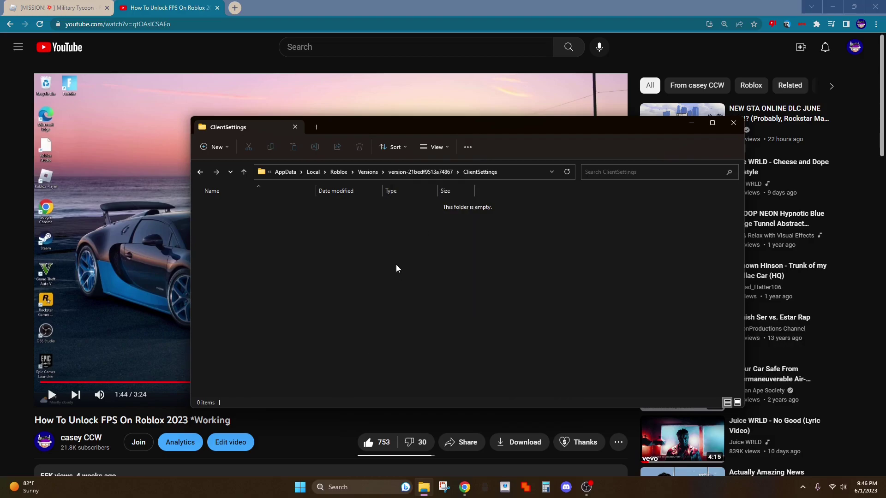
pyautogui.rightClick(455, 255)
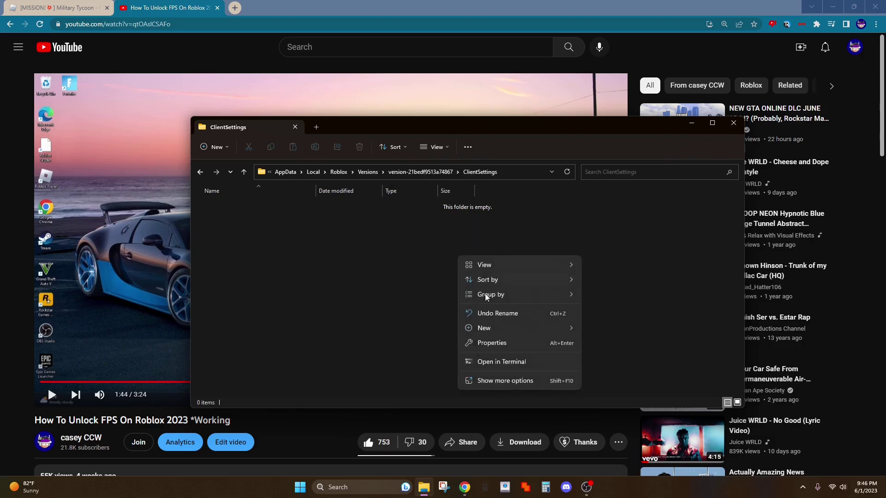
pyautogui.moveTo(502, 326)
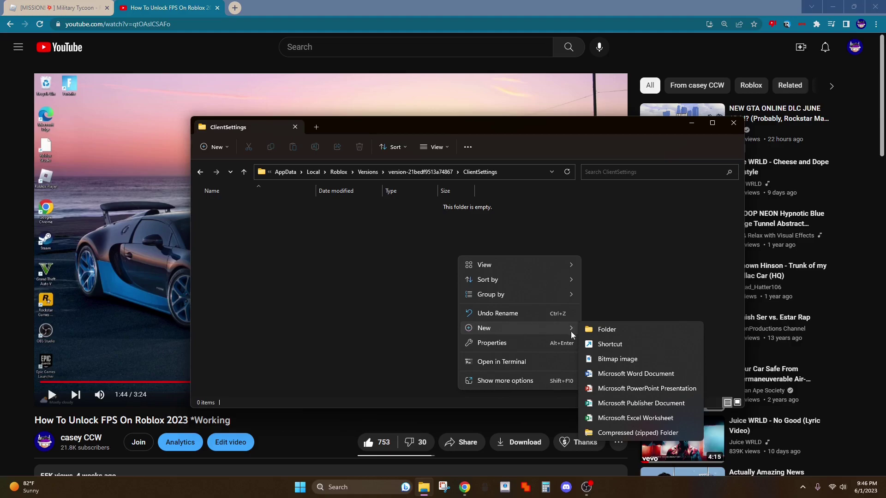
pyautogui.click(638, 432)
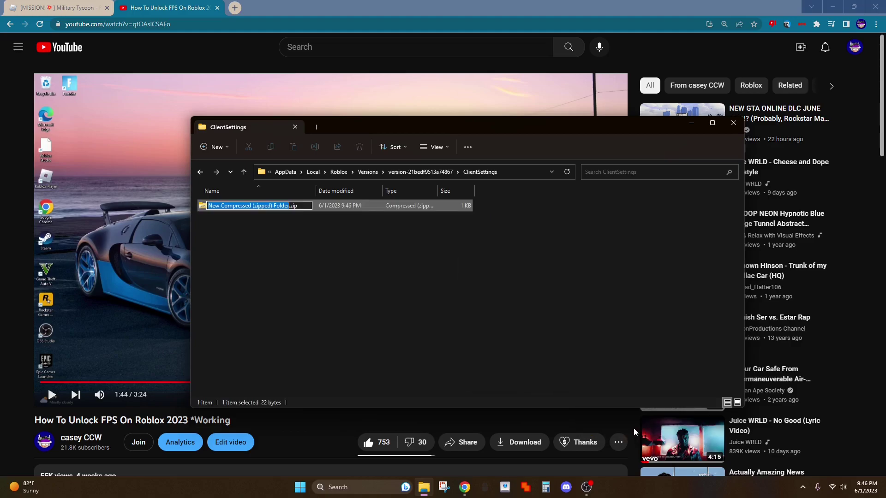
# Change its extension from .zip to .txt and accept the extension warning
pyautogui.click(309, 208)
pyautogui.press('BackSpace')
pyautogui.press('BackSpace')
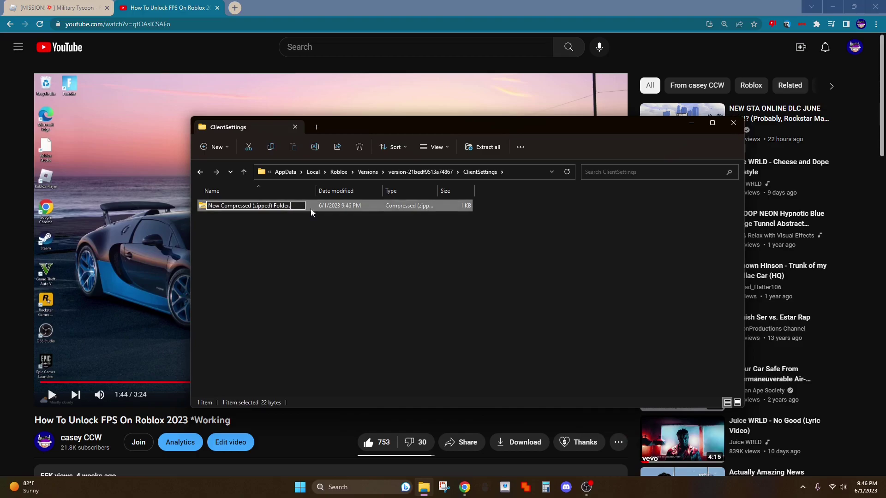
pyautogui.write('txt')
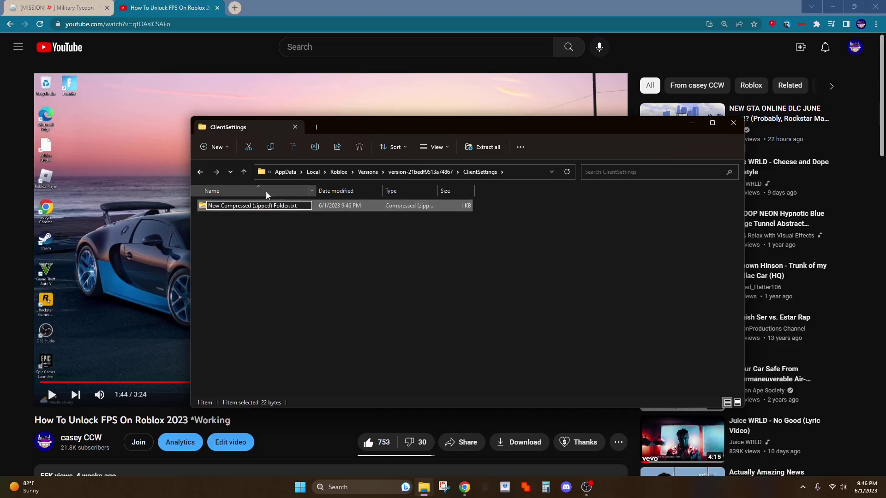
pyautogui.press('Return')
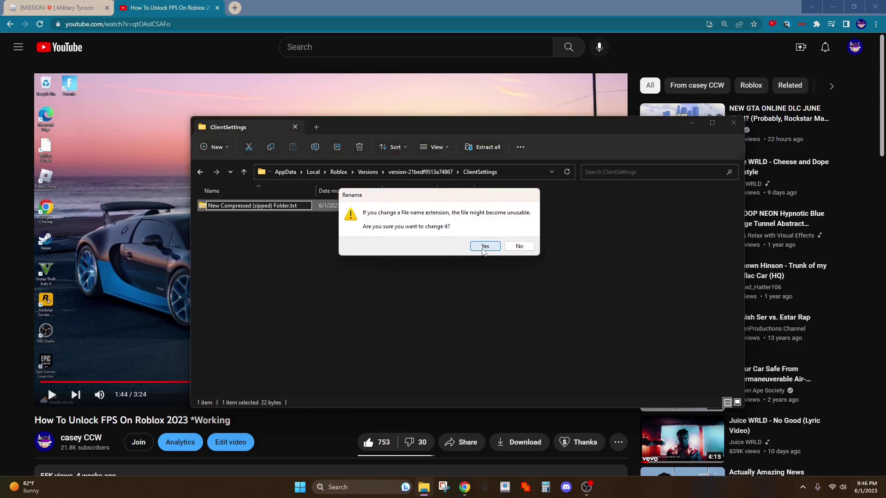
pyautogui.click(485, 246)
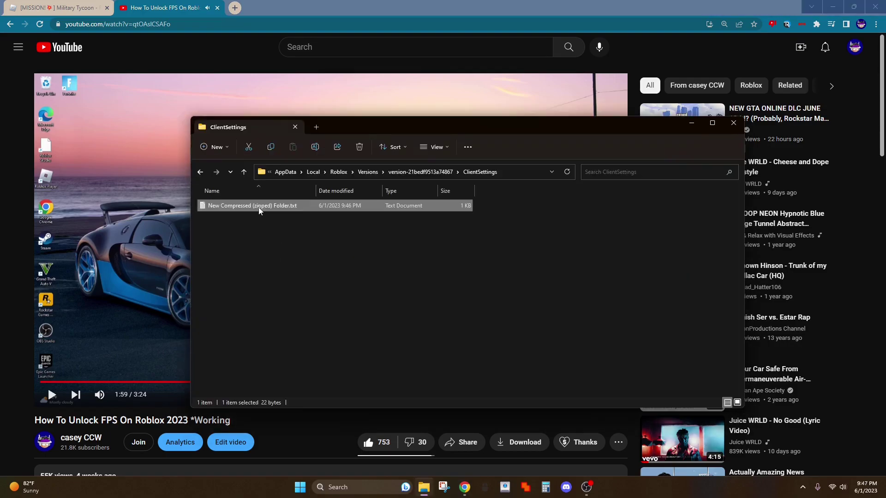
# Rename the text file to ClientAppSettingsr.txt through its Properties dialog
pyautogui.rightClick(258, 206)
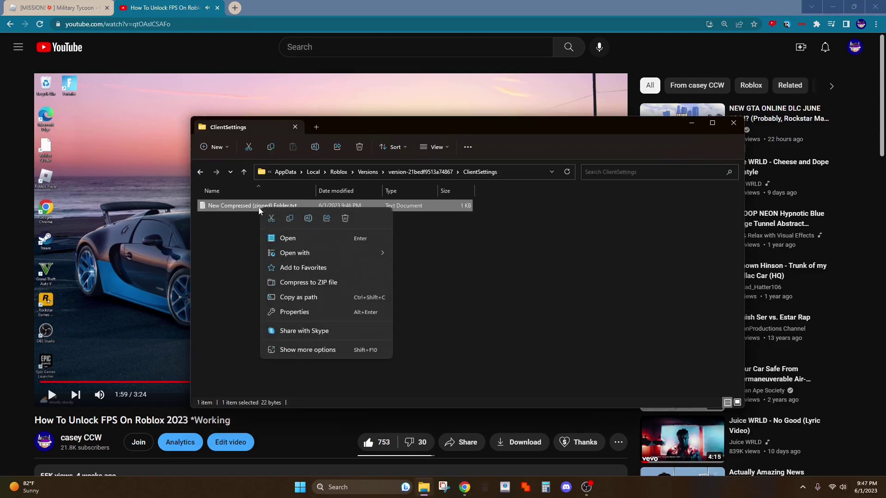
pyautogui.click(305, 312)
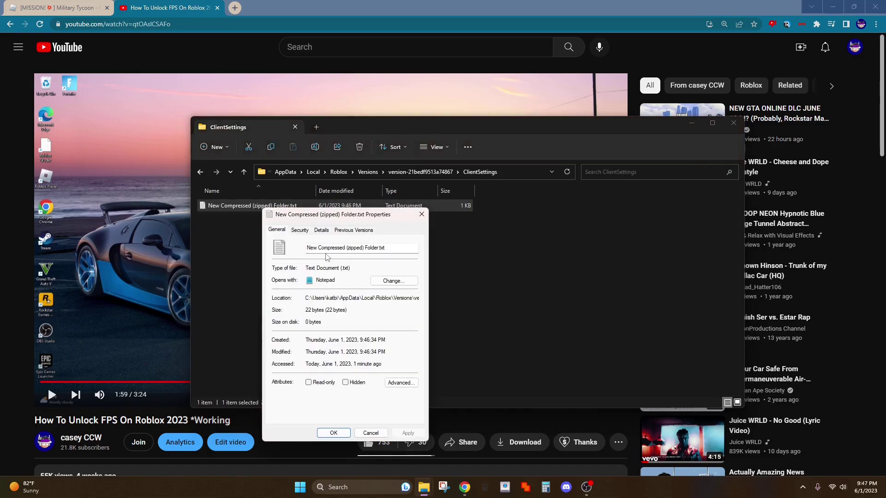
pyautogui.moveTo(377, 250); pyautogui.dragTo(307, 249)
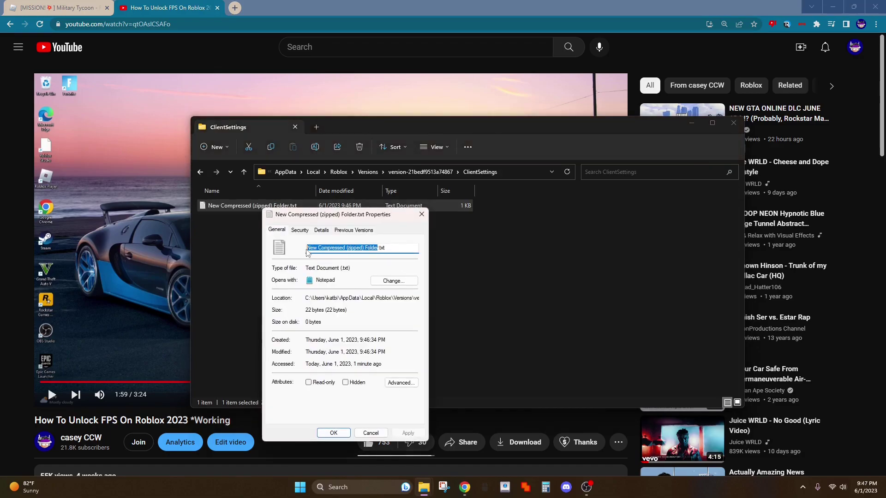
pyautogui.press('BackSpace')
pyautogui.write('Client')
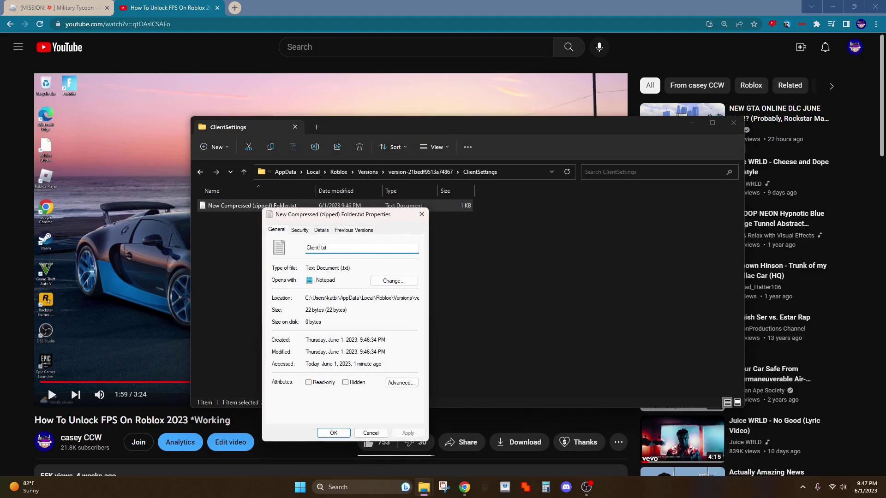
pyautogui.write('AppSettingsr')
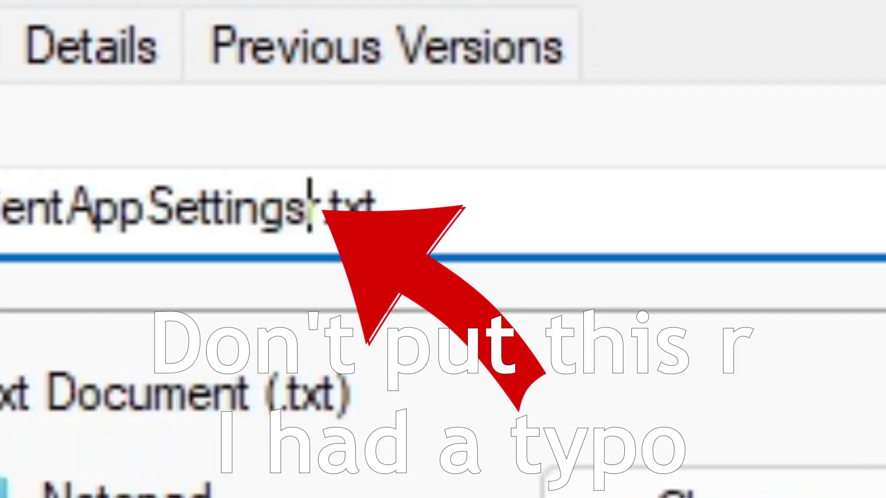
pyautogui.press('BackSpace')
pyautogui.click(333, 433)
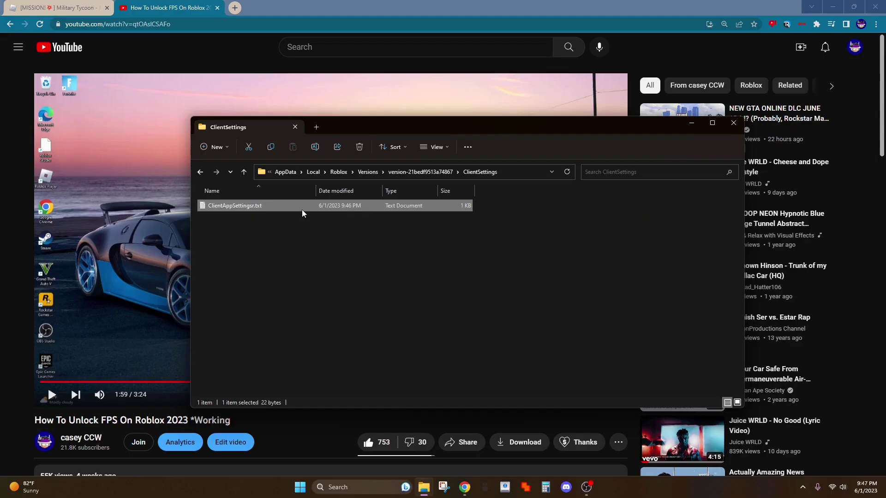
# Open the text file in Notepad and delete its existing contents
pyautogui.doubleClick(389, 258)
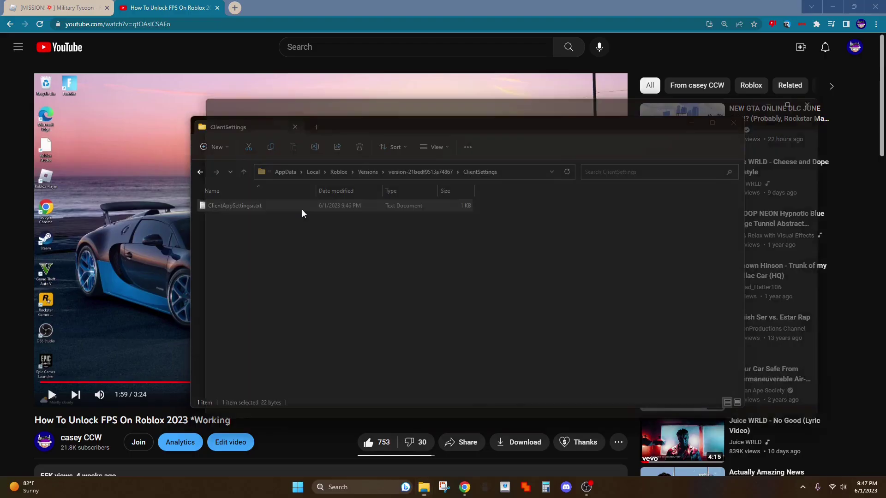
pyautogui.moveTo(270, 134); pyautogui.dragTo(179, 129)
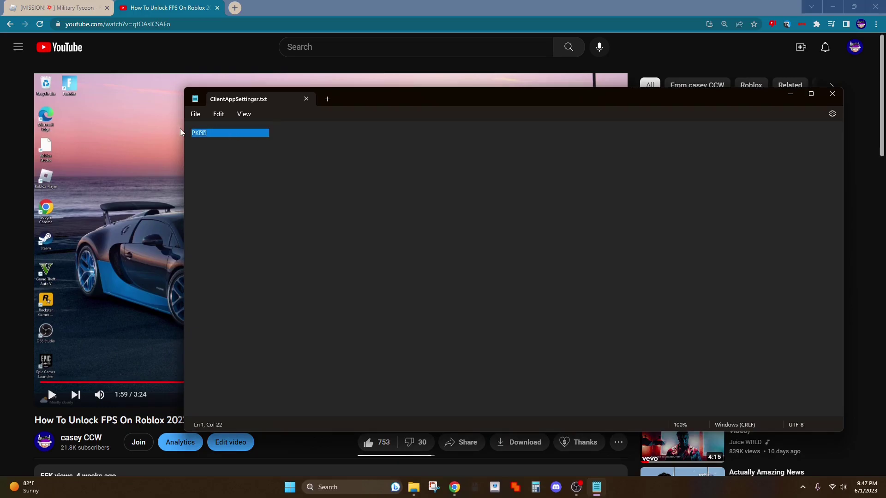
pyautogui.press('BackSpace')
# Copy the FPS line from the video description and paste it into the file
pyautogui.scroll(-3, 48, 295)
pyautogui.click(41, 366)
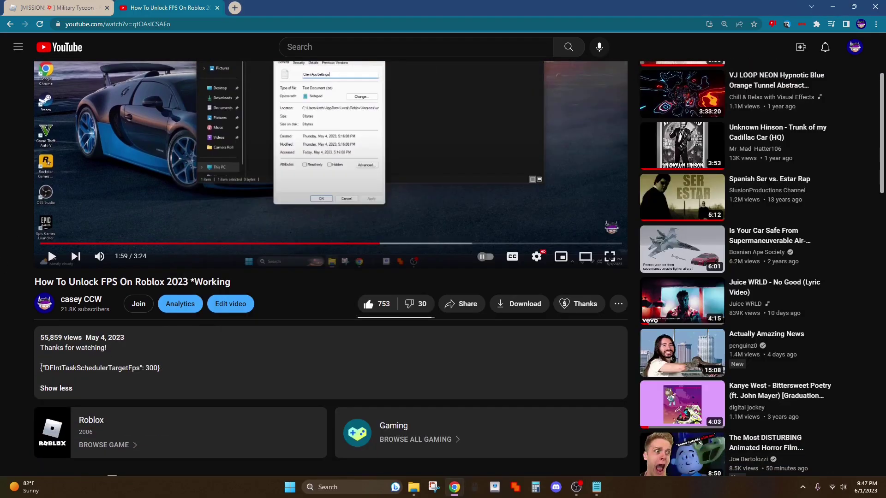
pyautogui.moveTo(41, 367); pyautogui.dragTo(157, 368)
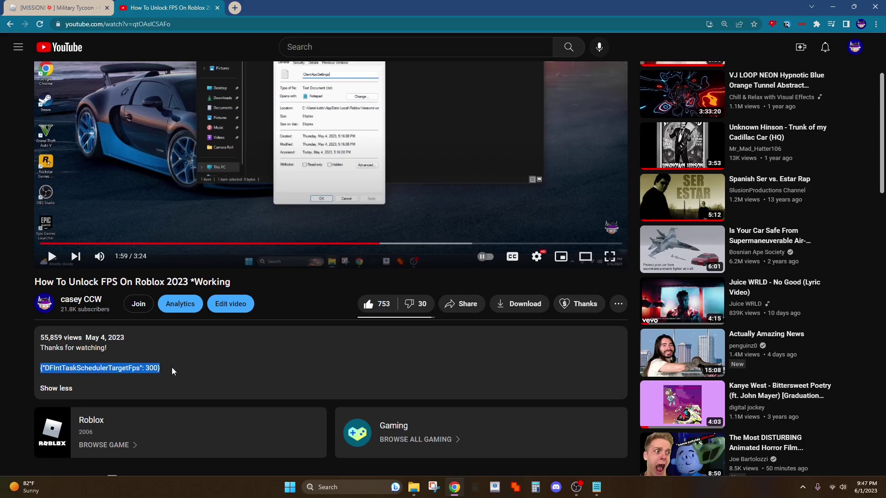
pyautogui.click(596, 487)
pyautogui.write('{"DFIntTaskSchedulerTargetFps": 300}')
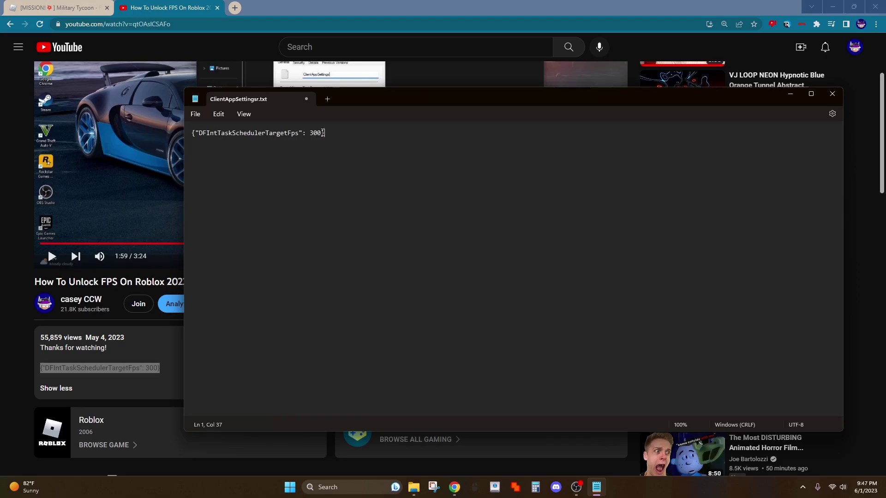
# Save the file as ClientAppSettingsr.json, replacing the .txt extension with .json
pyautogui.click(200, 115)
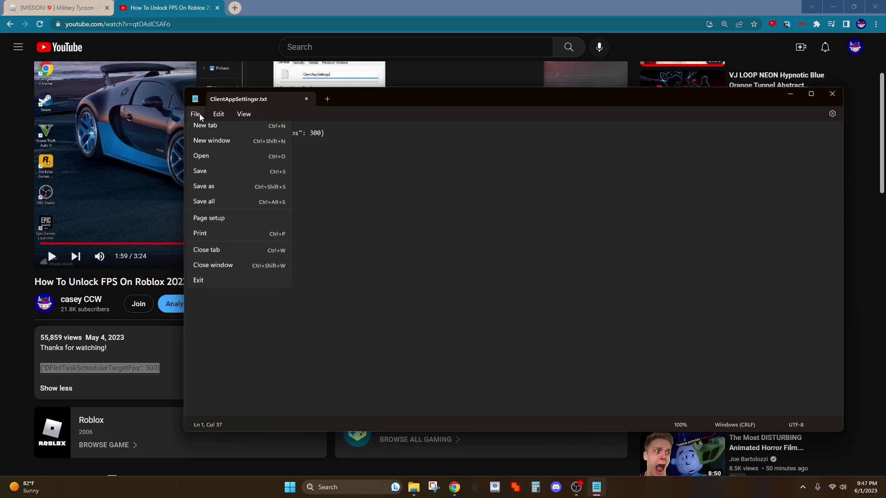
pyautogui.click(211, 192)
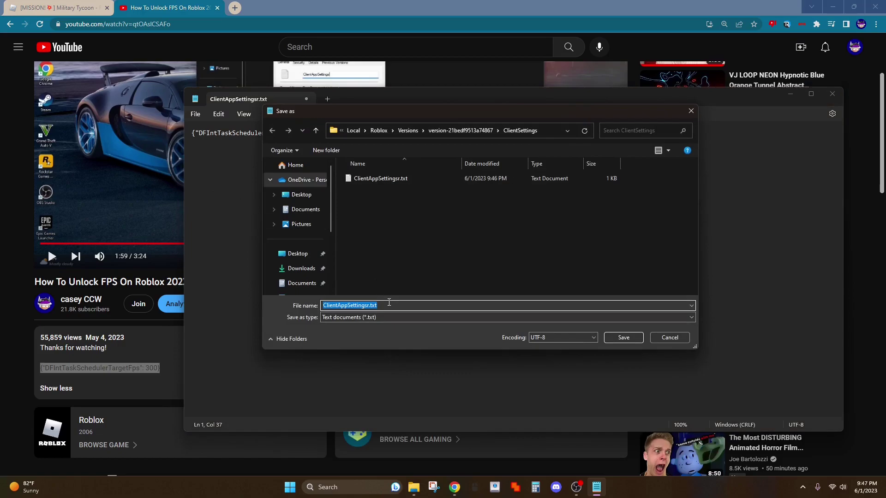
pyautogui.click(388, 304)
pyautogui.press('BackSpace')
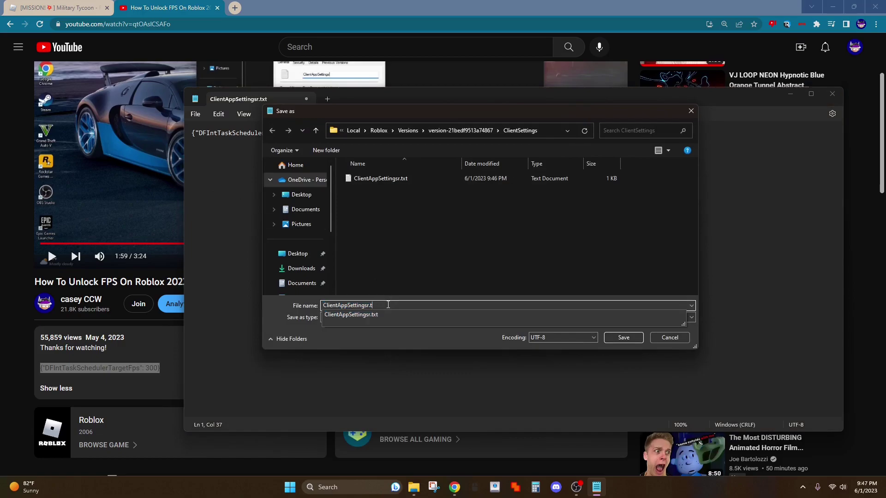
pyautogui.write('json')
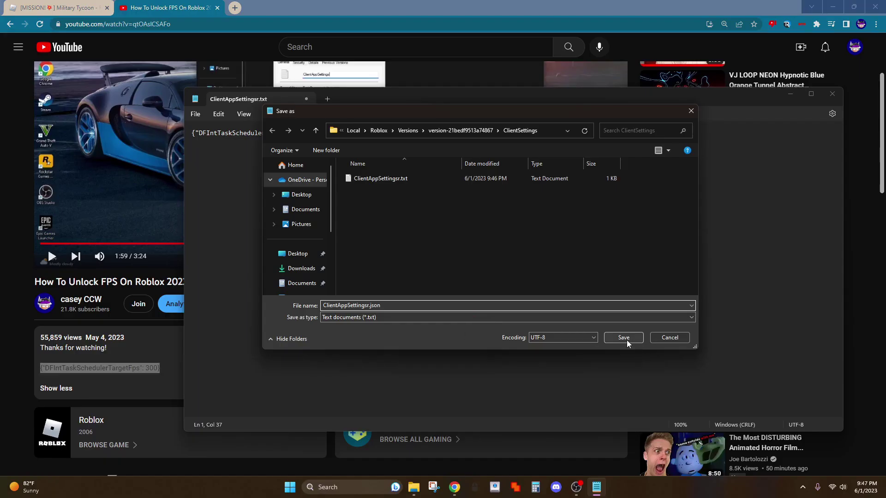
pyautogui.click(624, 338)
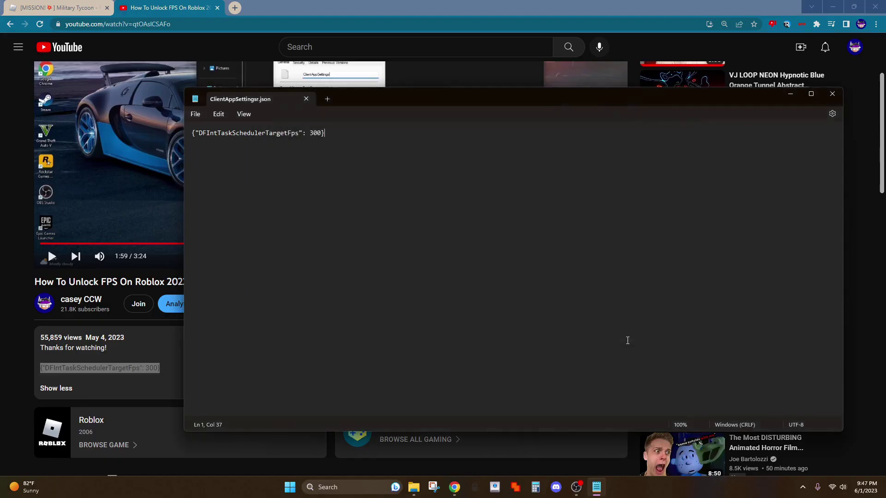
# Close Notepad, delete the leftover ClientAppSettingsr.txt, and close the ClientSettings window
pyautogui.click(832, 94)
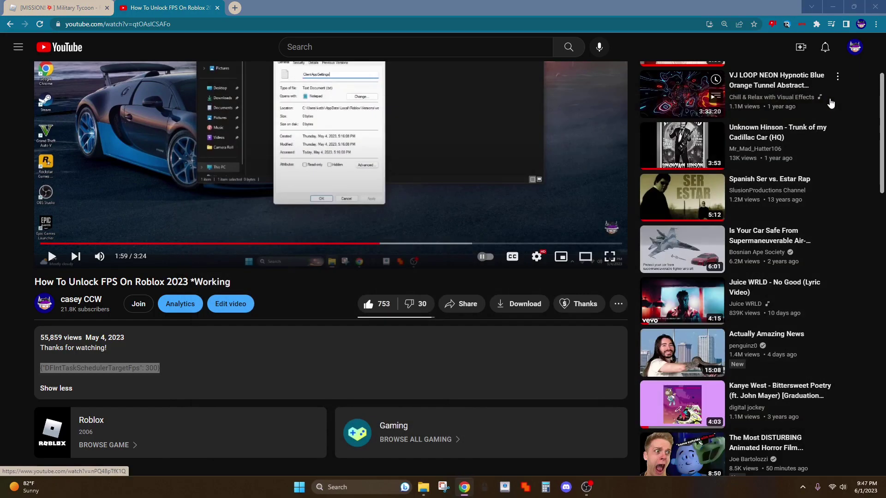
pyautogui.click(431, 488)
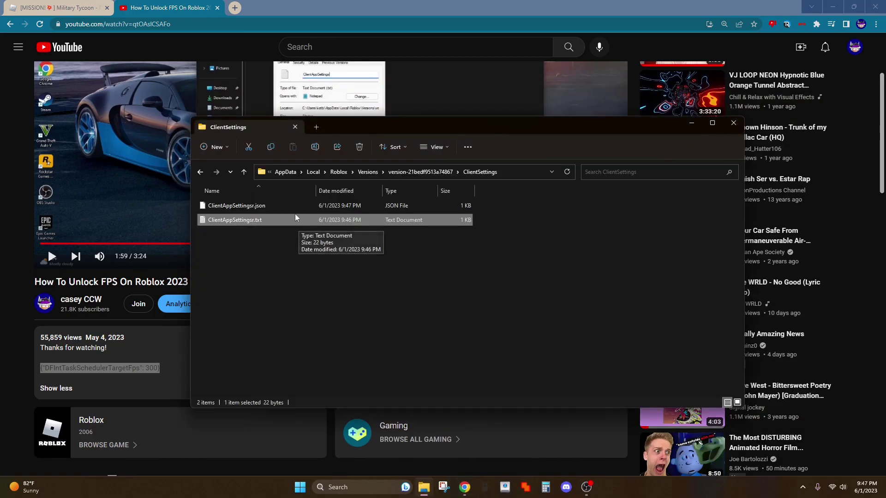
pyautogui.click(358, 148)
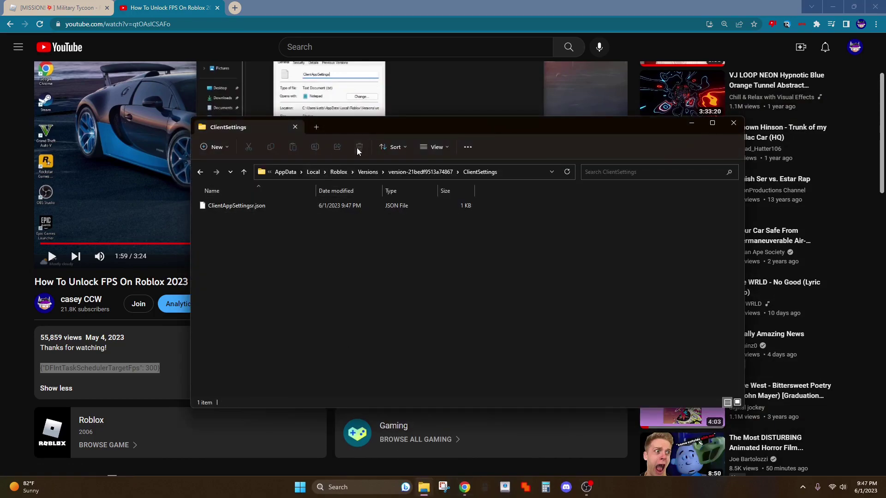
pyautogui.click(732, 123)
# Go to the Military Tycoon page and press Play to launch the game
pyautogui.click(14, 6)
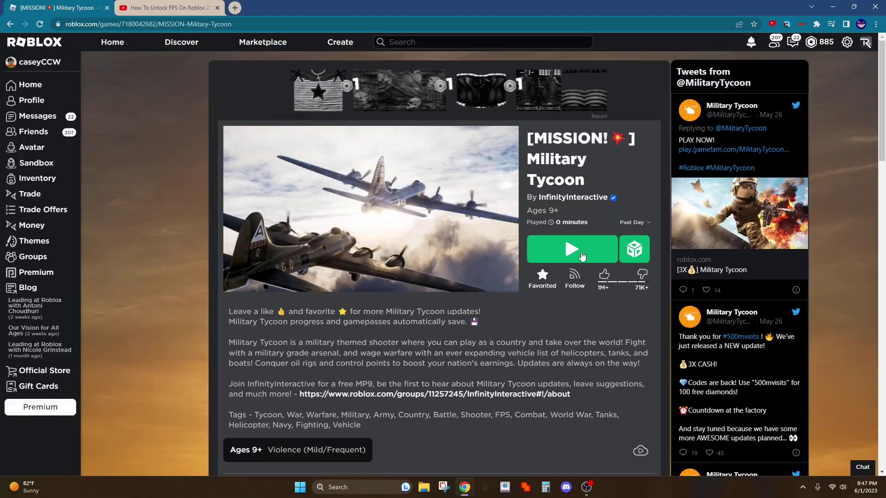
pyautogui.click(581, 254)
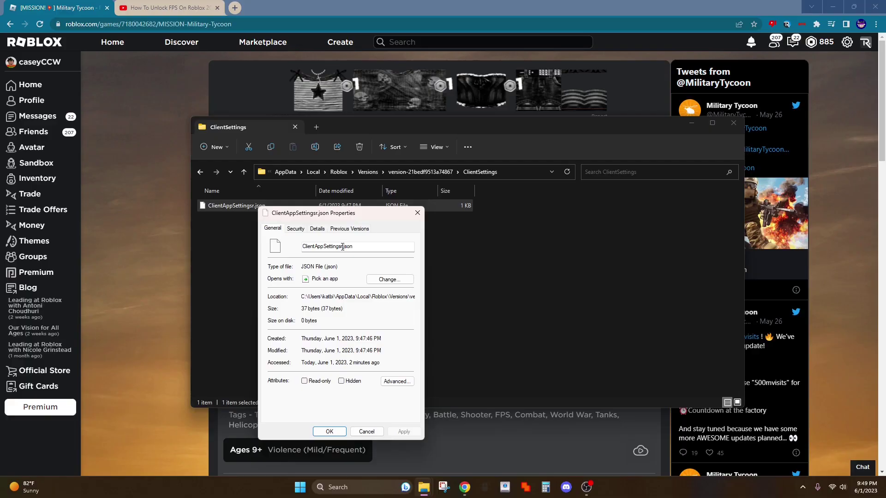
# Remove the stray 'r' so the file is named ClientAppSettings.json
pyautogui.click(342, 247)
pyautogui.press('BackSpace')
pyautogui.click(342, 432)
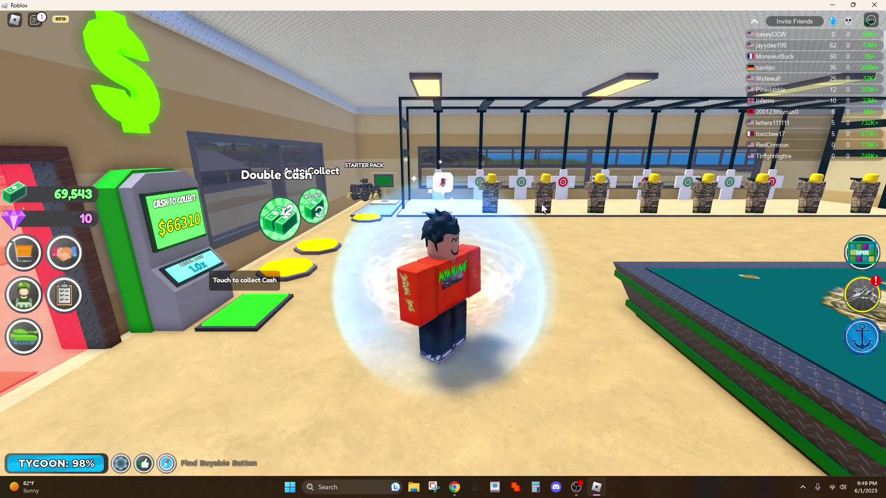
# Walk the avatar past the spin wheel and Body Armor area to the cash collector
pyautogui.press('w')
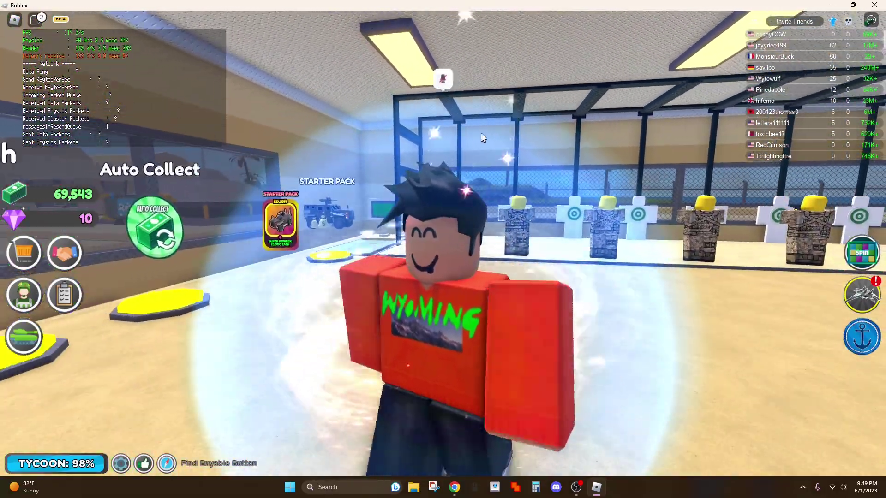
pyautogui.press('s')
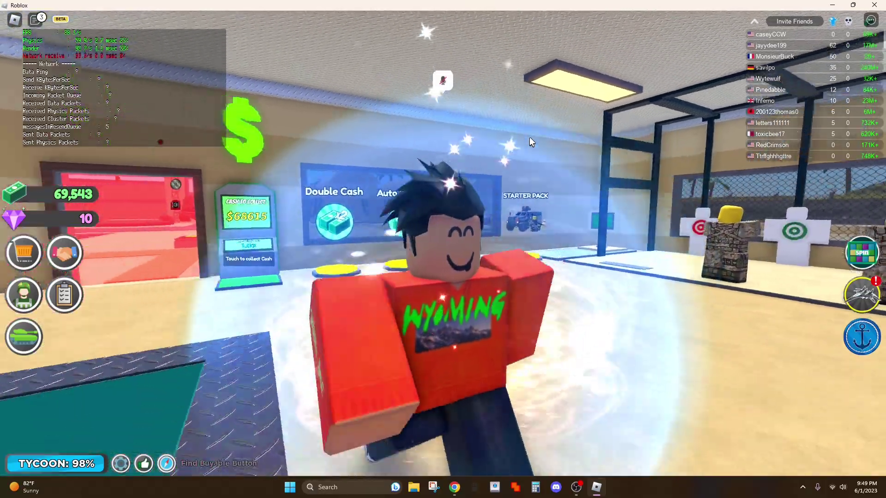
pyautogui.press('Left')
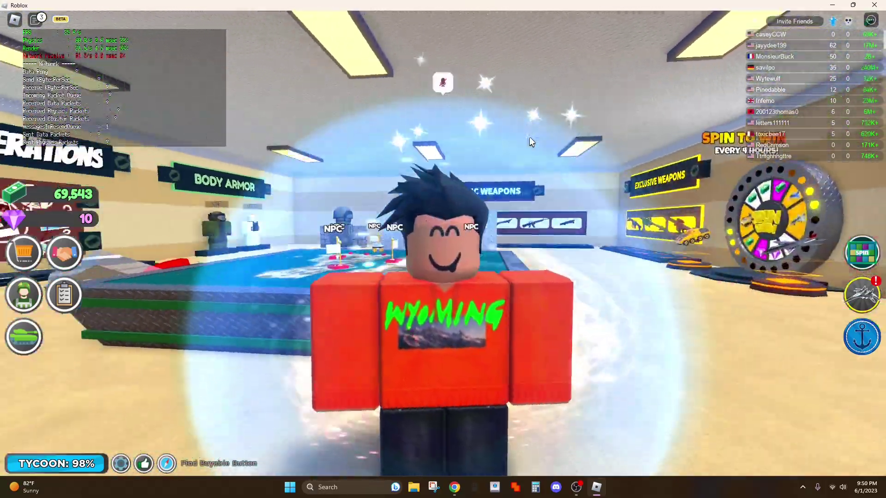
pyautogui.press('s')
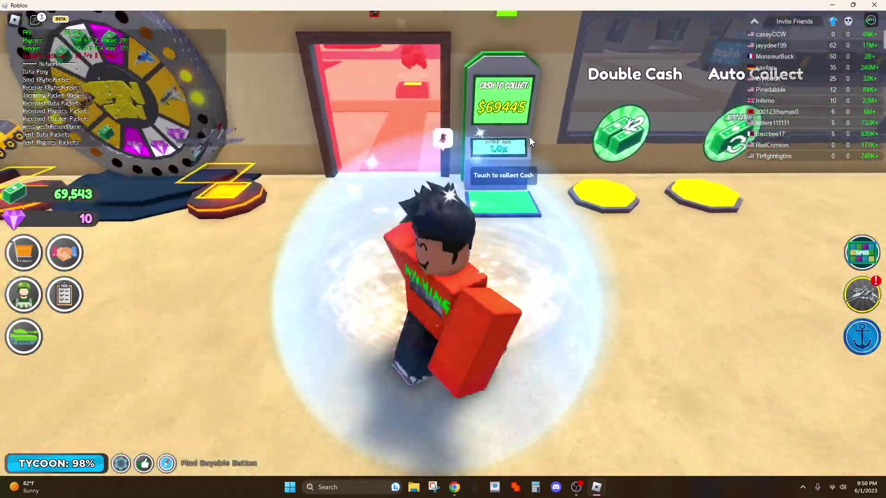